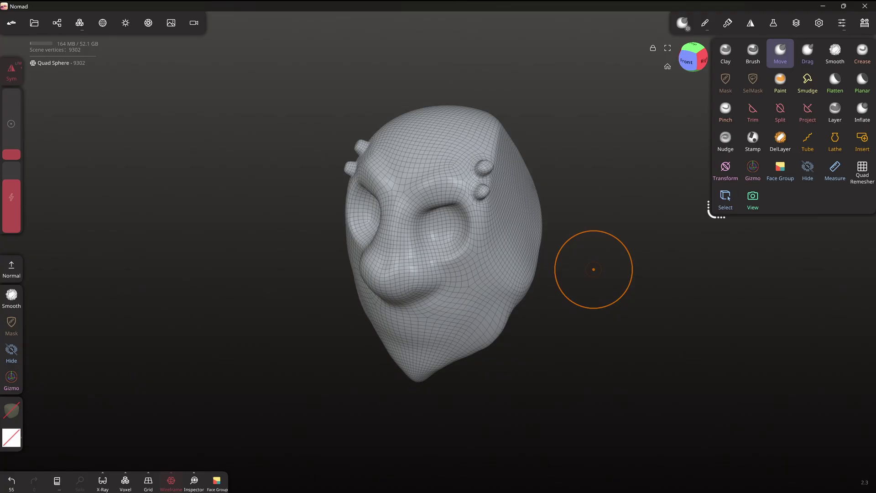
pyautogui.moveTo(590, 266); pyautogui.dragTo(596, 250)
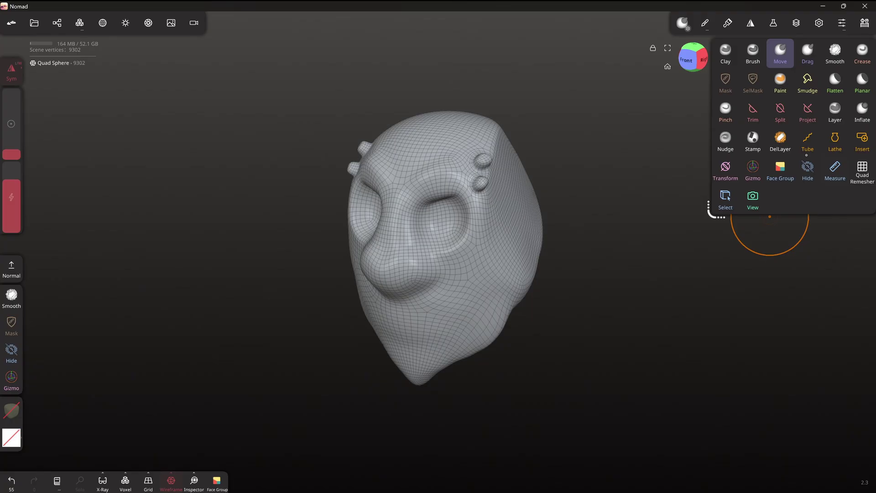
pyautogui.moveTo(552, 121); pyautogui.dragTo(569, 140)
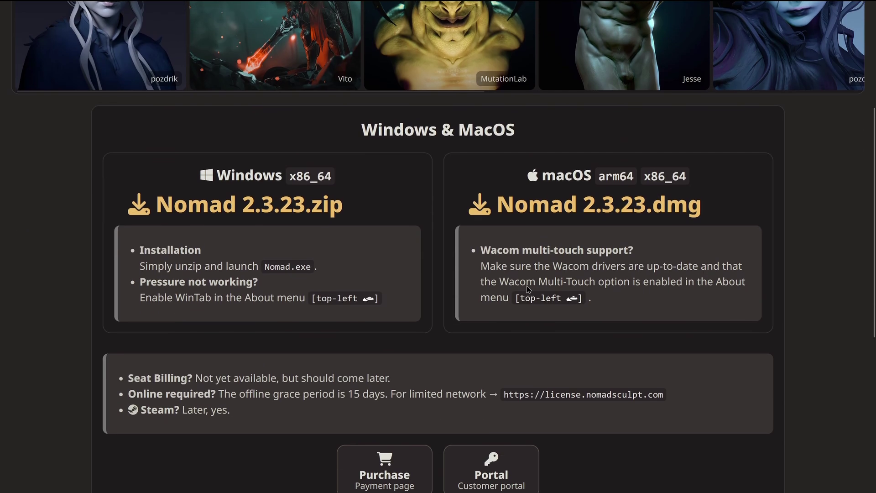
pyautogui.scroll(3, 438, 246)
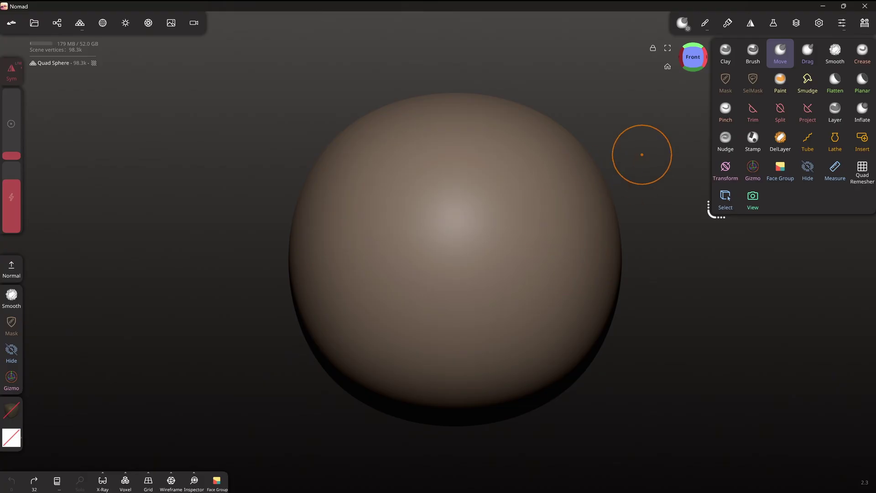
pyautogui.scroll(-1, 642, 154)
pyautogui.scroll(1, 665, 169)
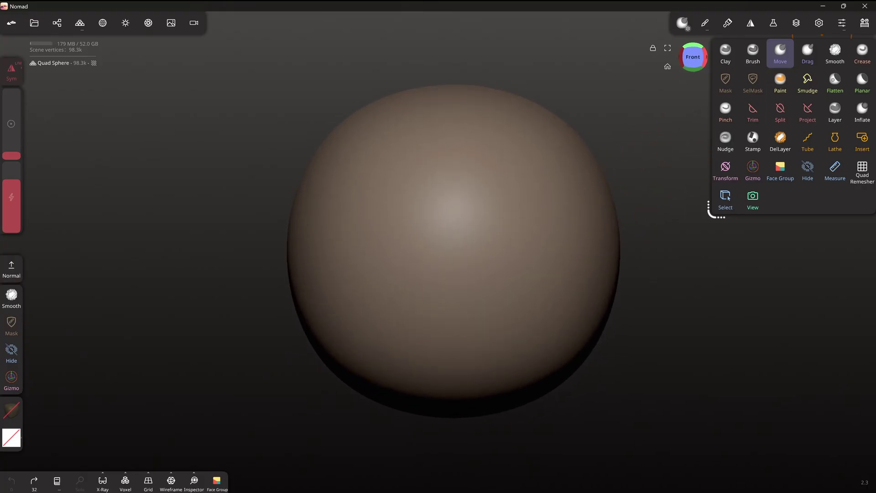
# - Flatten both sides of the sphere with a large Flatten brush and pull its lower end down into a long chin with Move
pyautogui.click(836, 82)
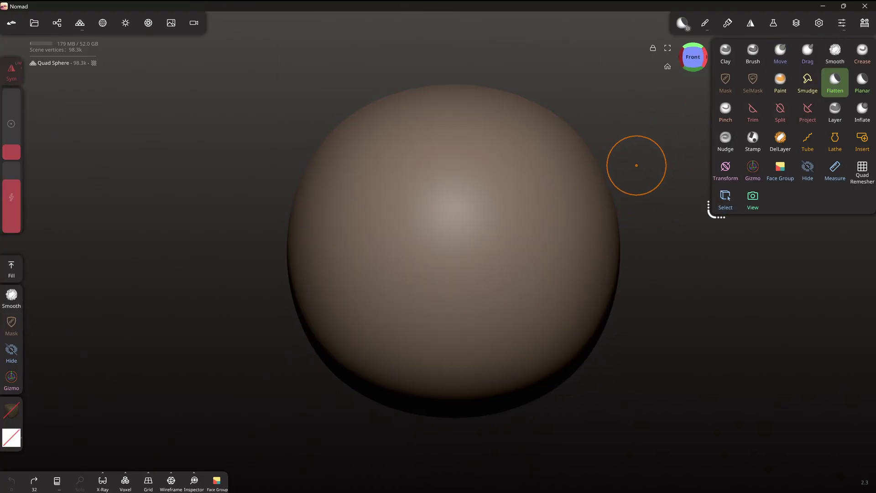
pyautogui.press('x')
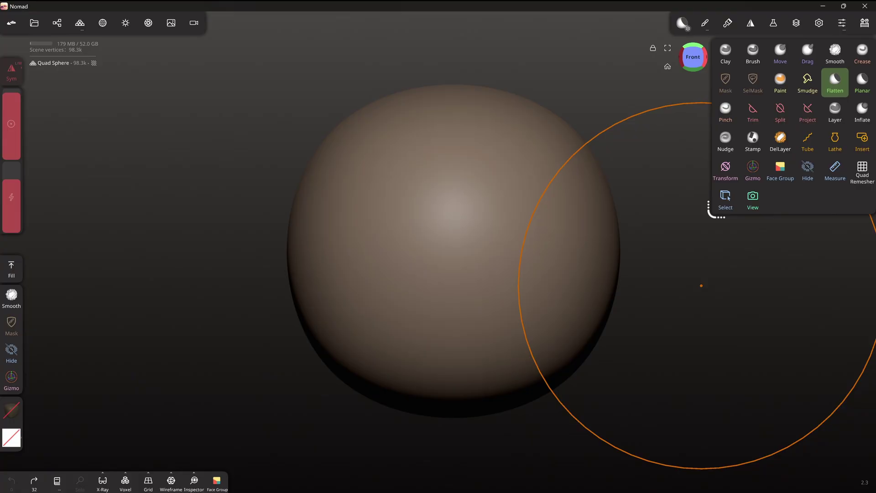
pyautogui.moveTo(702, 286)
pyautogui.mouseDown()
pyautogui.moveTo(560, 209)
pyautogui.moveTo(650, 199)
pyautogui.moveTo(594, 225)
pyautogui.moveTo(647, 261)
pyautogui.mouseUp()
pyautogui.click(682, 57)
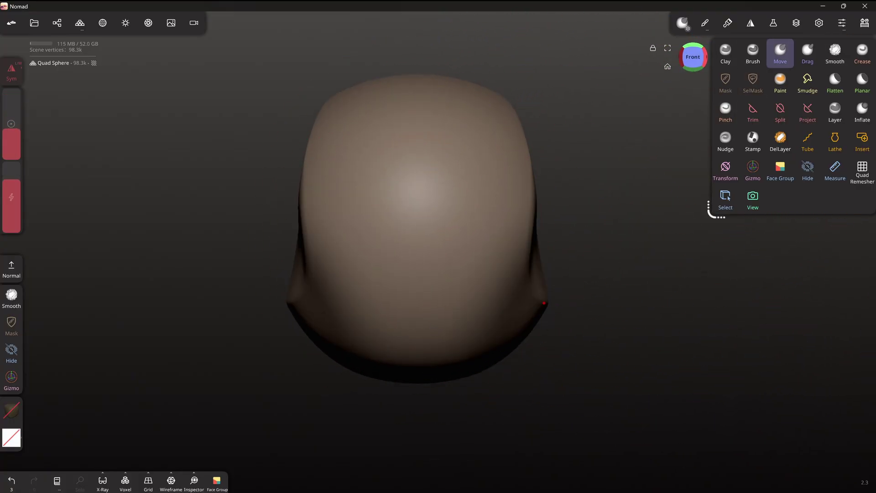
pyautogui.moveTo(411, 347)
pyautogui.mouseDown()
pyautogui.moveTo(401, 388)
pyautogui.moveTo(418, 474)
pyautogui.mouseUp()
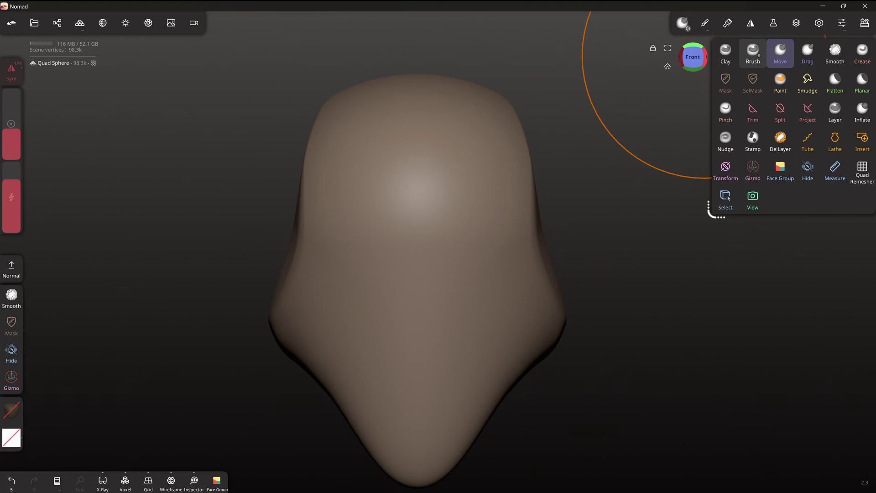
# - Carve two mirrored round eye sockets into the front of the head with the Brush tool in subtractive mode
pyautogui.click(755, 54)
pyautogui.keyDown('ctrl'); pyautogui.click(611, 237); pyautogui.keyUp('ctrl')
pyautogui.keyDown('ctrl'); pyautogui.click(611, 238); pyautogui.keyUp('ctrl')
pyautogui.moveTo(470, 197)
pyautogui.keyDown('alt'); pyautogui.mouseDown()
pyautogui.moveTo(487, 222)
pyautogui.moveTo(483, 203)
pyautogui.mouseUp(); pyautogui.keyUp('alt')
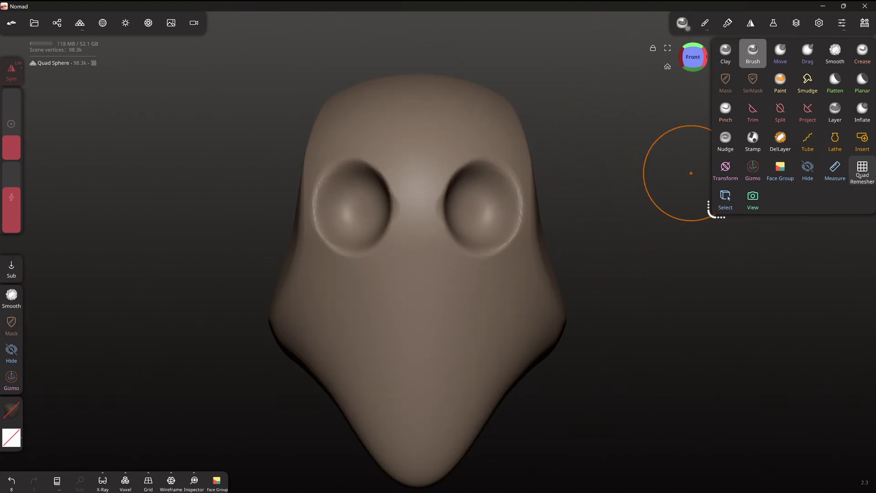
pyautogui.click(862, 172)
# - Build up a bulbous nose, nose bridge and brow ridges with the Clay brush, smoothing the area beneath the nose
pyautogui.click(725, 53)
pyautogui.moveTo(418, 178); pyautogui.dragTo(420, 326)
pyautogui.moveTo(449, 277); pyautogui.dragTo(456, 305)
pyautogui.moveTo(456, 306)
pyautogui.keyDown('shift'); pyautogui.mouseDown()
pyautogui.moveTo(422, 255)
pyautogui.moveTo(438, 315)
pyautogui.mouseUp(); pyautogui.keyUp('shift')
pyautogui.moveTo(423, 174); pyautogui.dragTo(500, 176)
pyautogui.moveTo(532, 106); pyautogui.dragTo(461, 107)
pyautogui.moveTo(440, 224)
pyautogui.mouseDown()
pyautogui.moveTo(456, 271)
pyautogui.moveTo(411, 274)
pyautogui.mouseUp()
pyautogui.moveTo(429, 274)
pyautogui.keyDown('shift'); pyautogui.mouseDown()
pyautogui.moveTo(418, 204)
pyautogui.moveTo(429, 292)
pyautogui.mouseUp(); pyautogui.keyUp('shift')
# - Mask two small spots on each temple beside the brow and invert the mask
pyautogui.moveTo(449, 116); pyautogui.dragTo(497, 120, button='right')
pyautogui.press('x')
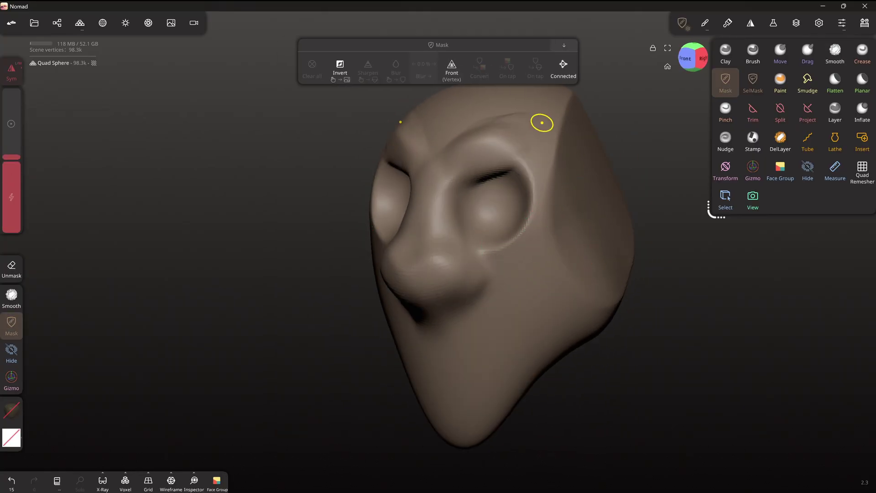
pyautogui.keyDown('ctrl'); pyautogui.click(547, 126); pyautogui.keyUp('ctrl')
pyautogui.keyDown('ctrl'); pyautogui.click(544, 153); pyautogui.keyUp('ctrl')
pyautogui.keyDown('ctrl'); pyautogui.click(639, 114); pyautogui.keyUp('ctrl')
# - Inflate the unmasked temple spots into raised bumps and smooth them with a Smooth value of about 300%
pyautogui.click(773, 23)
pyautogui.moveTo(748, 230); pyautogui.dragTo(776, 230)
pyautogui.moveTo(740, 157); pyautogui.dragTo(776, 157)
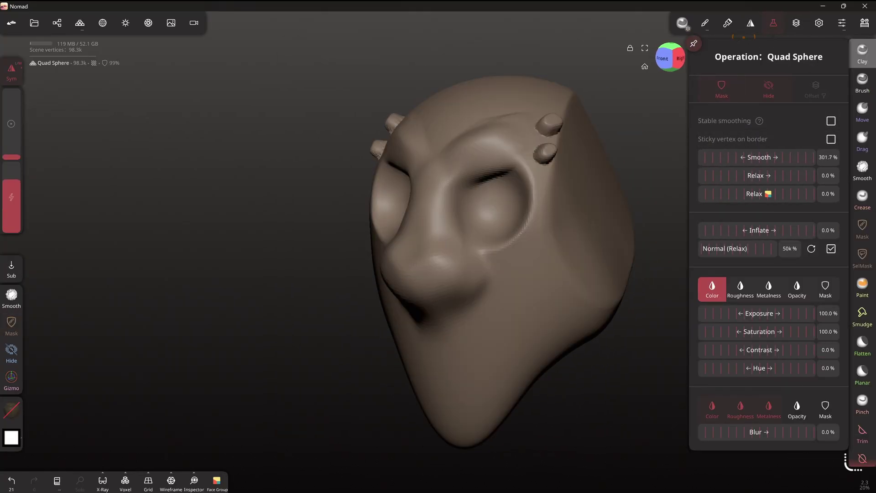
pyautogui.moveTo(517, 59); pyautogui.dragTo(503, 43)
# - Voxel-remesh the head at a resolution of about 150 and retopologize it with Quad Remesher at a target of 10000 quads
pyautogui.click(861, 171)
pyautogui.click(80, 23)
pyautogui.click(75, 52)
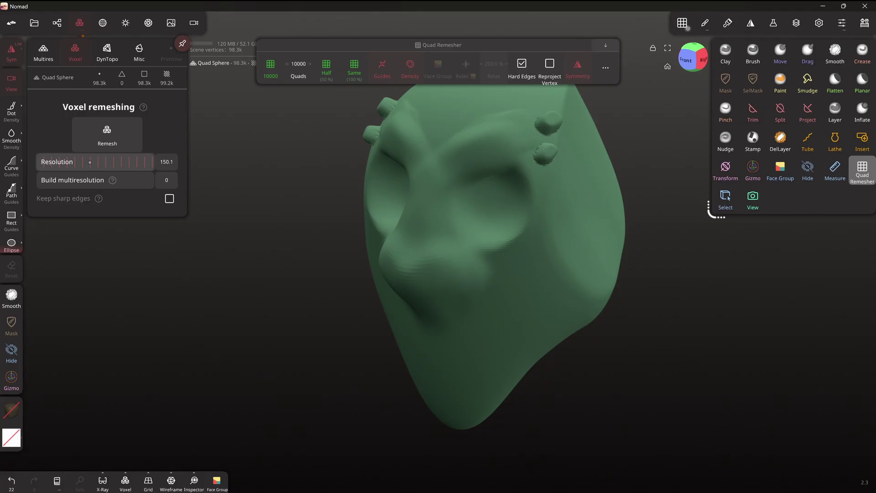
pyautogui.click(108, 135)
pyautogui.click(71, 178)
pyautogui.moveTo(324, 187); pyautogui.dragTo(537, 205)
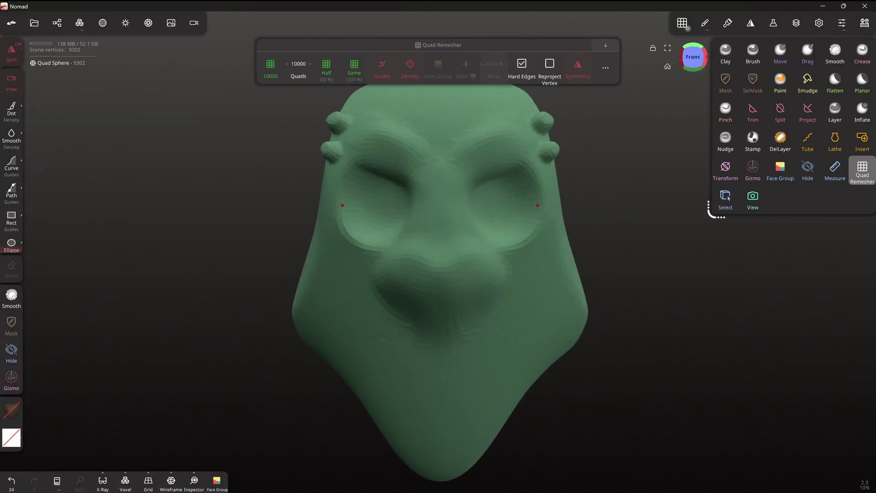
# - Turn on the wireframe display and examine the new quad topology from the front and the side
pyautogui.click(171, 480)
pyautogui.moveTo(261, 150)
pyautogui.mouseDown()
pyautogui.moveTo(156, 150)
pyautogui.moveTo(262, 151)
pyautogui.mouseUp()
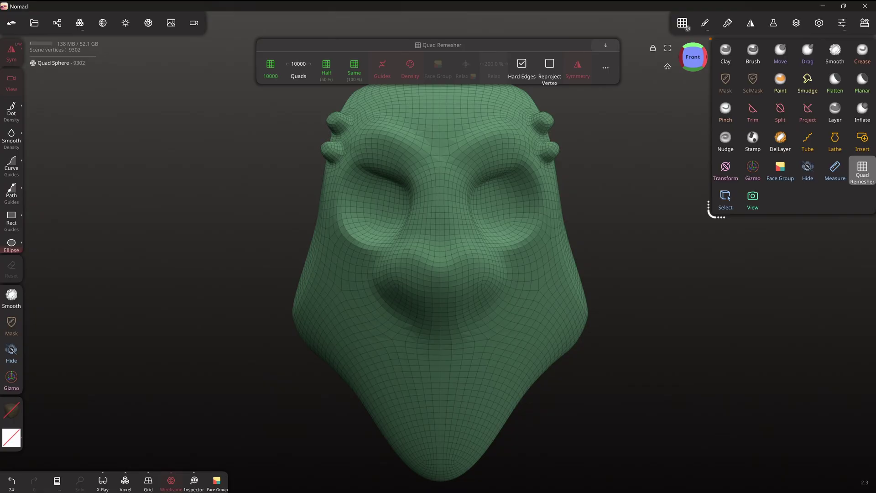
pyautogui.moveTo(285, 172); pyautogui.dragTo(509, 204)
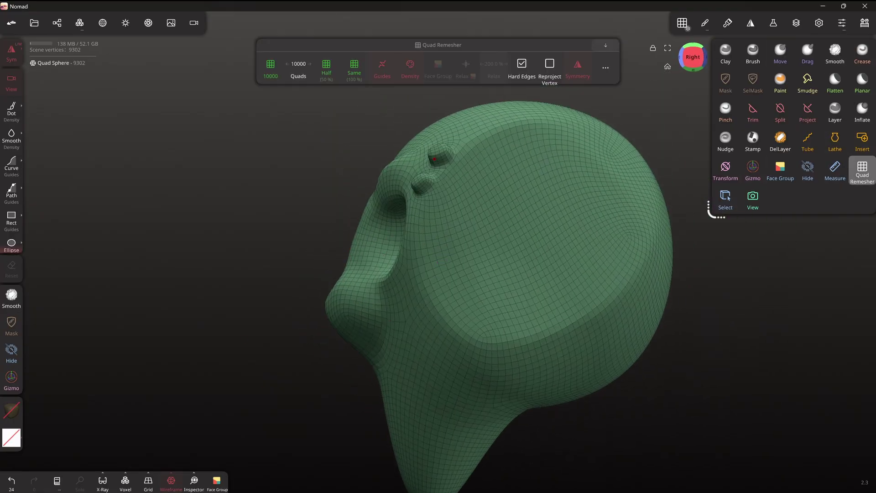
pyautogui.moveTo(435, 159); pyautogui.dragTo(485, 117)
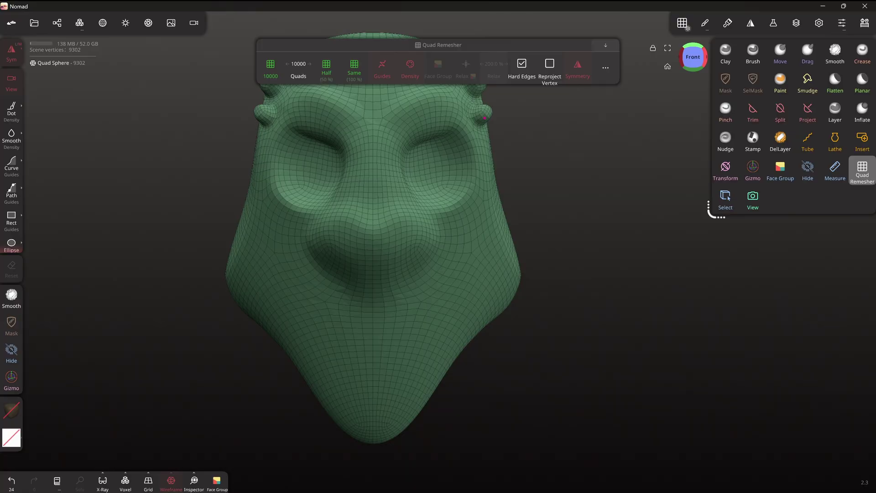
# - Carve a rough mouth line across the lower face below the nose with the Brush tool
pyautogui.click(752, 53)
pyautogui.moveTo(394, 321); pyautogui.dragTo(431, 335)
pyautogui.moveTo(393, 359); pyautogui.dragTo(470, 354)
pyautogui.moveTo(593, 229); pyautogui.dragTo(488, 228)
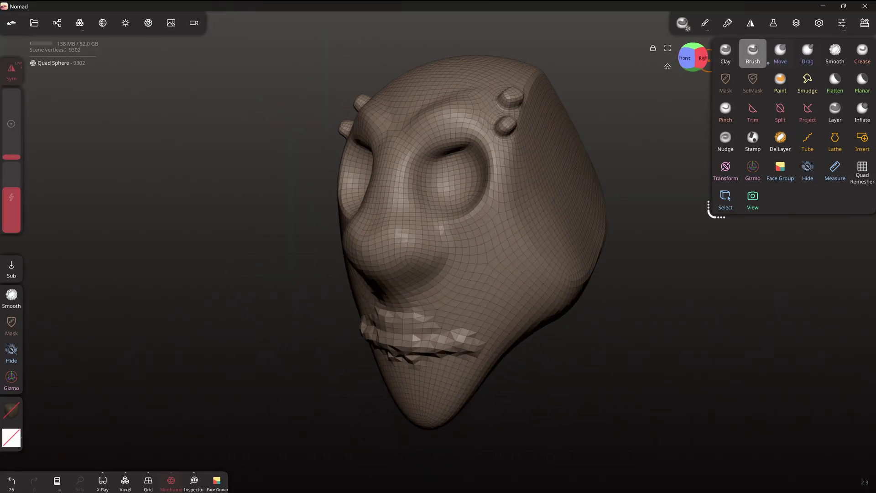
# - Pull the upper lip area slightly forward with the Move brush and smooth the rough mouth surface
pyautogui.click(769, 62)
pyautogui.moveTo(638, 228); pyautogui.dragTo(556, 228)
pyautogui.moveTo(417, 298); pyautogui.dragTo(411, 298)
pyautogui.moveTo(420, 318); pyautogui.dragTo(411, 315)
pyautogui.keyDown('shift'); pyautogui.moveTo(468, 320); pyautogui.dragTo(475, 346); pyautogui.keyUp('shift')
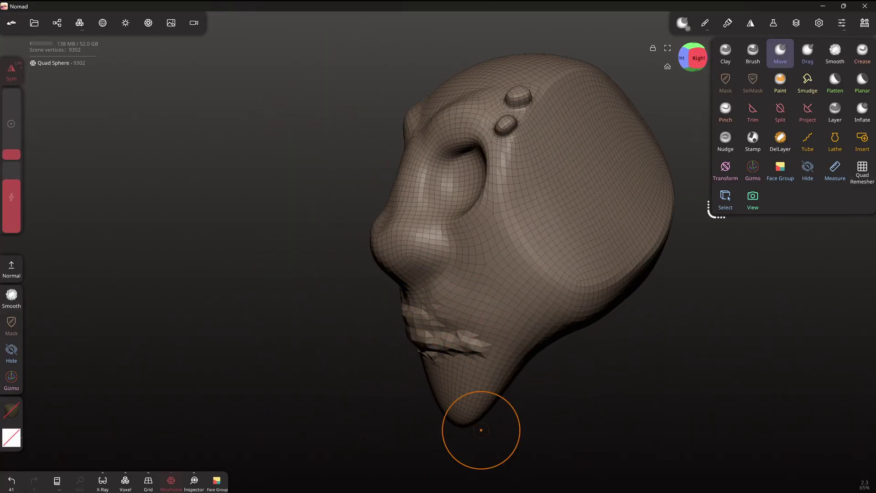
# - Reshape the chin and jawline with the Move brush
pyautogui.moveTo(481, 429); pyautogui.dragTo(607, 428)
pyautogui.moveTo(543, 315); pyautogui.dragTo(559, 326)
pyautogui.moveTo(545, 343)
pyautogui.mouseDown()
pyautogui.moveTo(556, 358)
pyautogui.moveTo(536, 374)
pyautogui.mouseUp()
pyautogui.moveTo(607, 388); pyautogui.dragTo(620, 383)
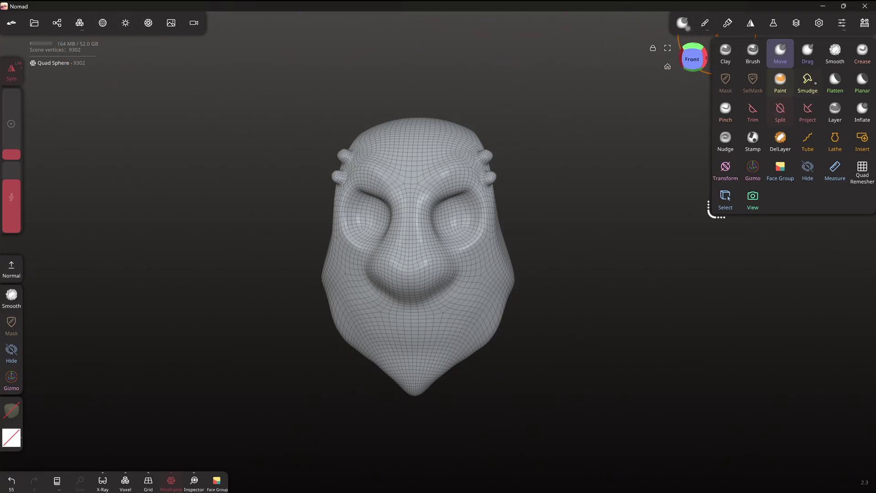
# - Sharpen the folds around the nose with the Crease brush and set its lazy rope stabilizer to 61
pyautogui.click(864, 51)
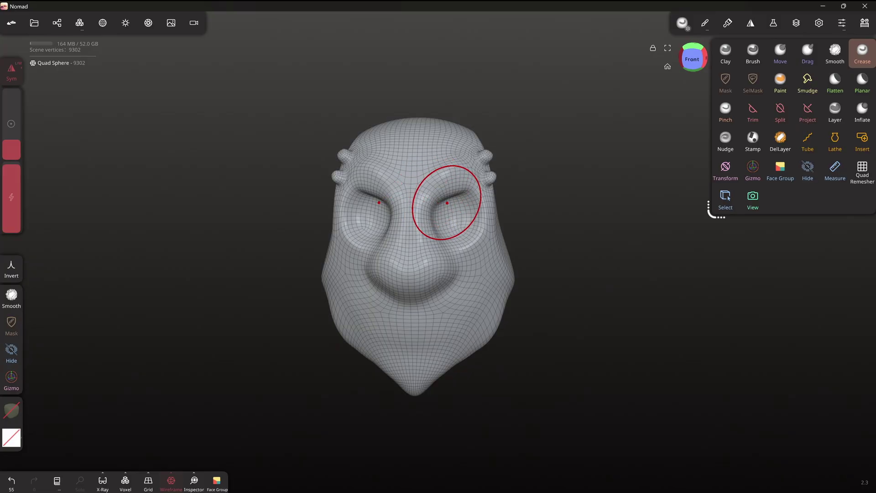
pyautogui.press('x')
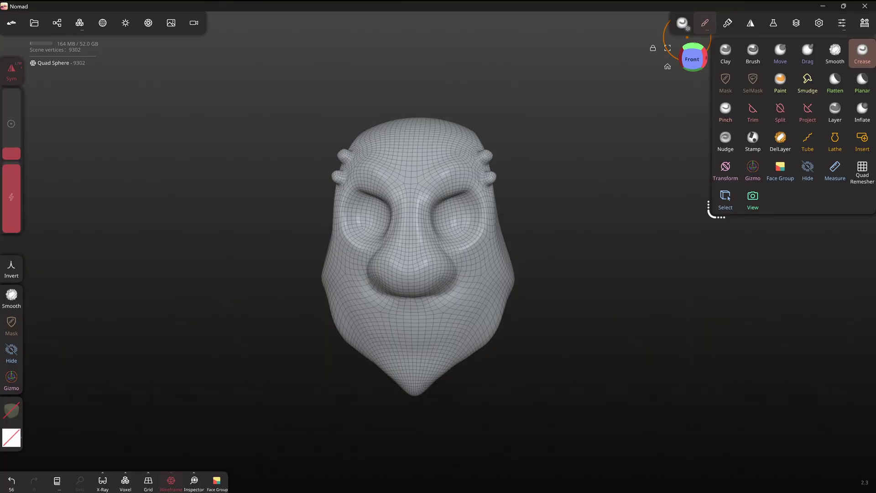
pyautogui.click(705, 26)
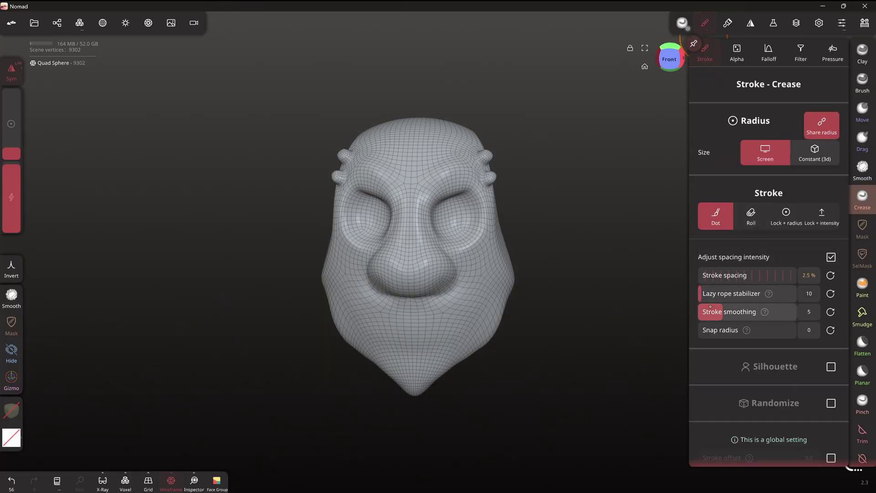
pyautogui.moveTo(717, 293); pyautogui.dragTo(718, 293)
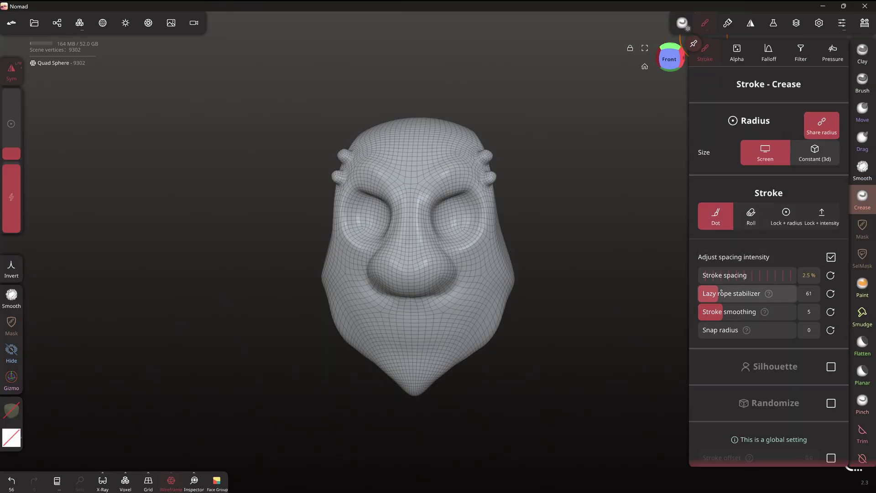
pyautogui.moveTo(530, 167); pyautogui.dragTo(442, 178)
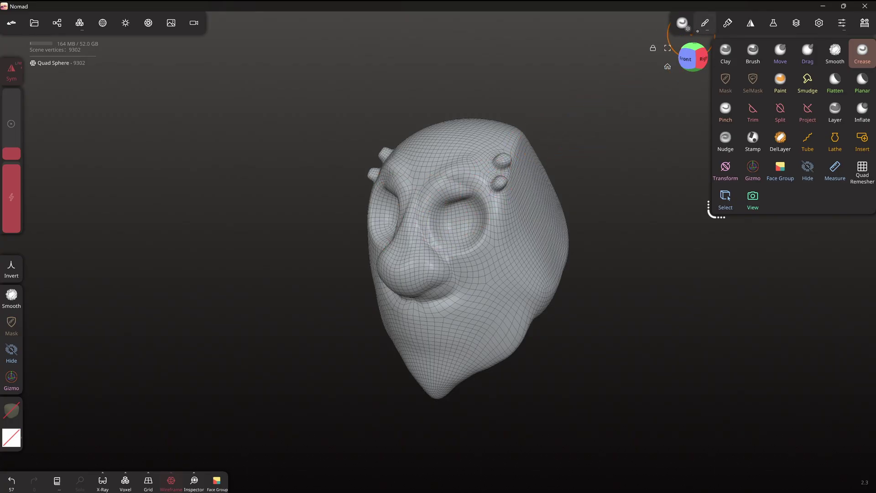
pyautogui.click(705, 23)
pyautogui.click(627, 235)
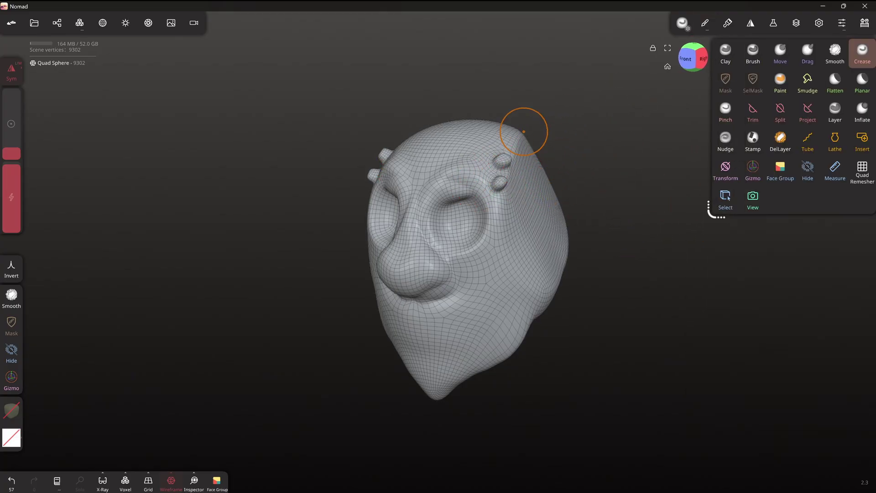
pyautogui.moveTo(455, 66); pyautogui.dragTo(539, 69)
pyautogui.moveTo(583, 182)
pyautogui.mouseDown()
pyautogui.moveTo(559, 174)
pyautogui.moveTo(569, 189)
pyautogui.mouseUp()
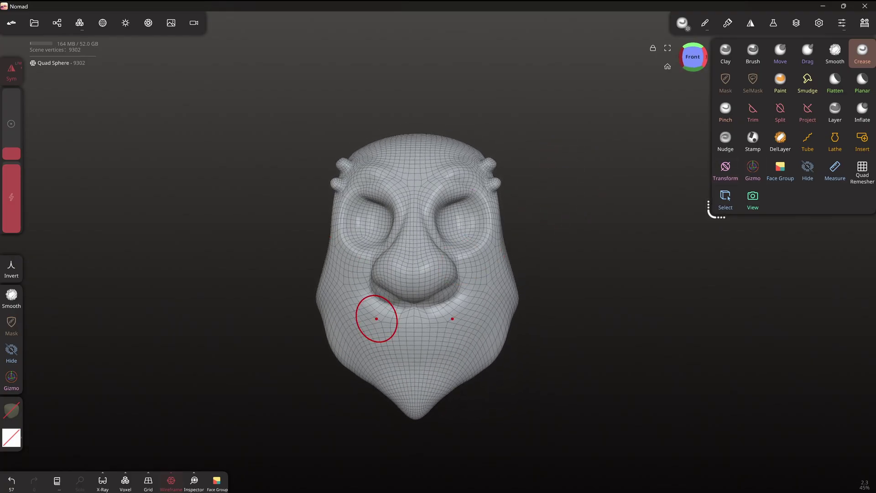
# - Hide the wireframe and paint the whole head yellow-green #cbca89 with roughness 0.22 and metalness 0.006
pyautogui.click(171, 480)
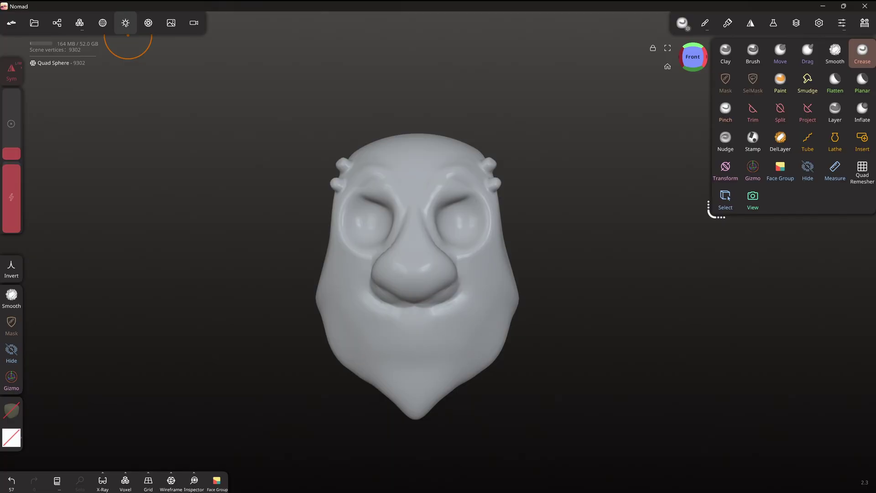
pyautogui.click(126, 24)
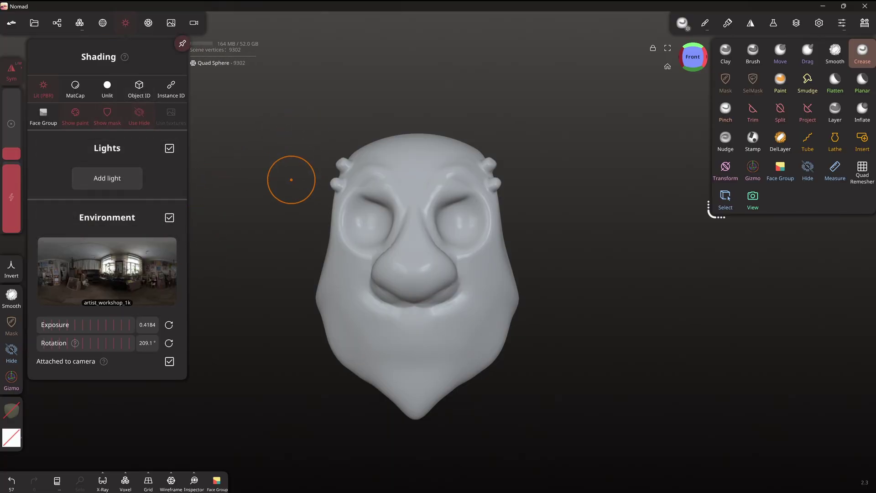
pyautogui.click(12, 414)
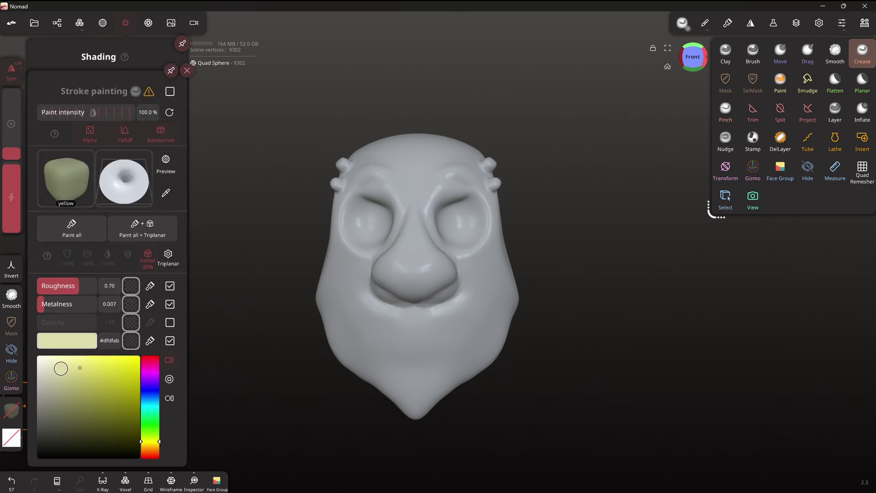
pyautogui.moveTo(80, 368); pyautogui.dragTo(70, 377)
pyautogui.moveTo(79, 285); pyautogui.dragTo(76, 286)
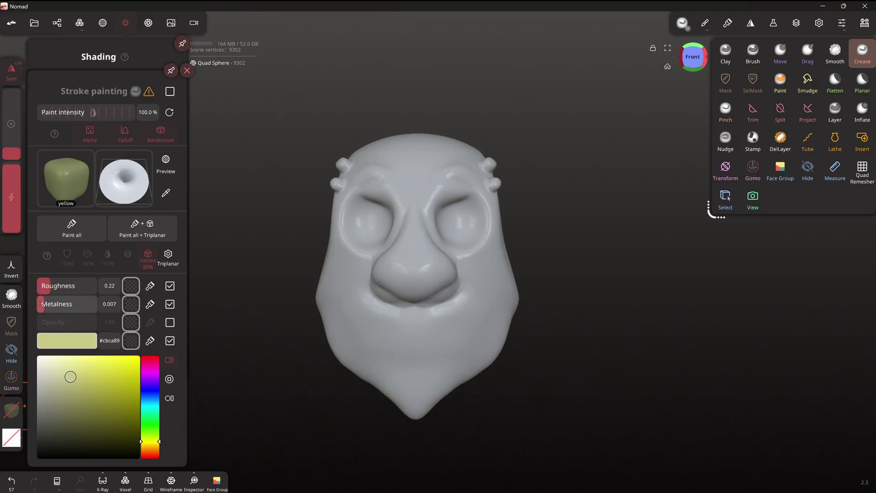
pyautogui.click(42, 304)
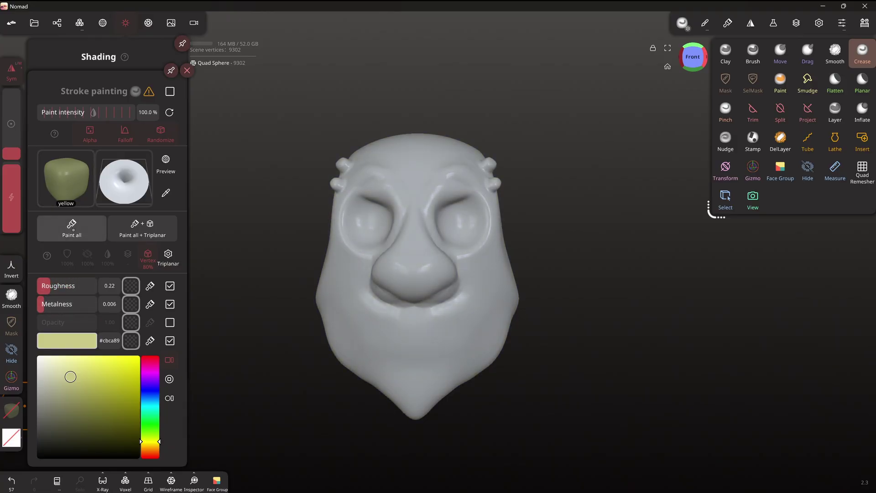
pyautogui.click(73, 230)
# - Change the lighting environment to the simons_town_rocks_1k image
pyautogui.moveTo(566, 189)
pyautogui.mouseDown()
pyautogui.moveTo(472, 191)
pyautogui.moveTo(429, 180)
pyautogui.mouseUp()
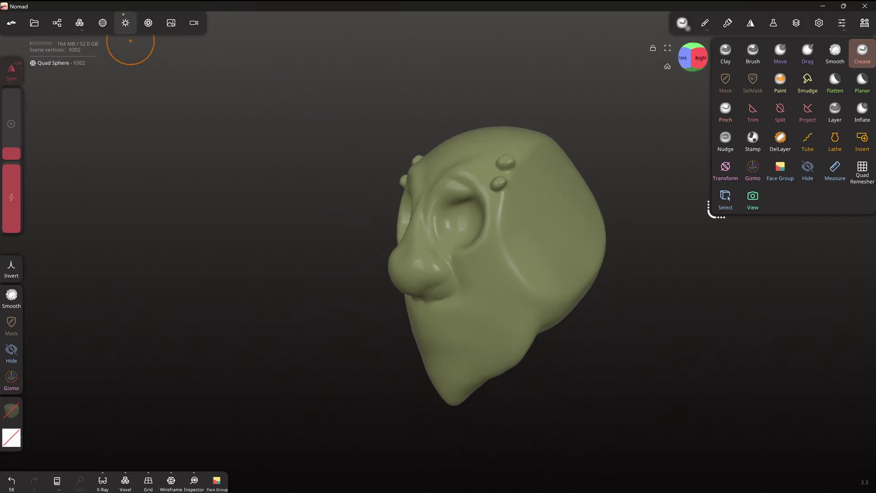
pyautogui.click(125, 24)
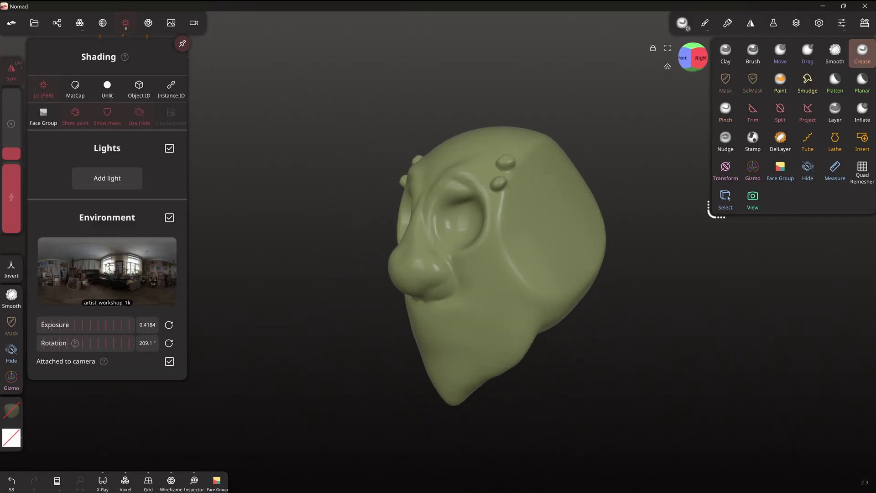
pyautogui.click(107, 272)
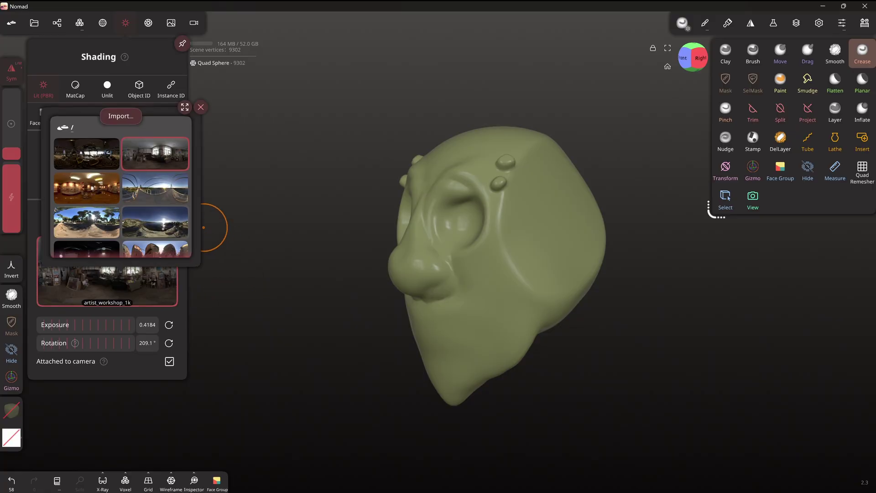
pyautogui.click(170, 227)
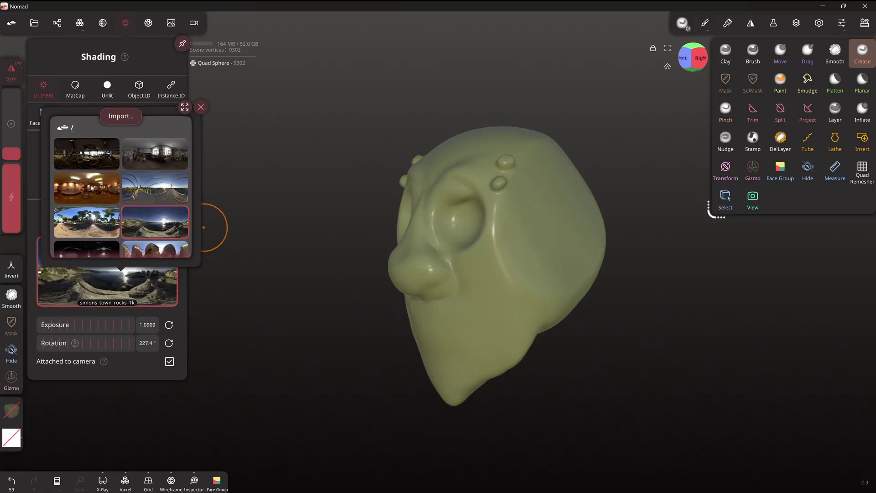
# - Change the lighting environment to the piazza_martin_lutero_1k image
pyautogui.click(155, 188)
pyautogui.click(86, 221)
pyautogui.moveTo(276, 179)
pyautogui.mouseDown()
pyautogui.moveTo(302, 187)
pyautogui.moveTo(288, 178)
pyautogui.mouseUp()
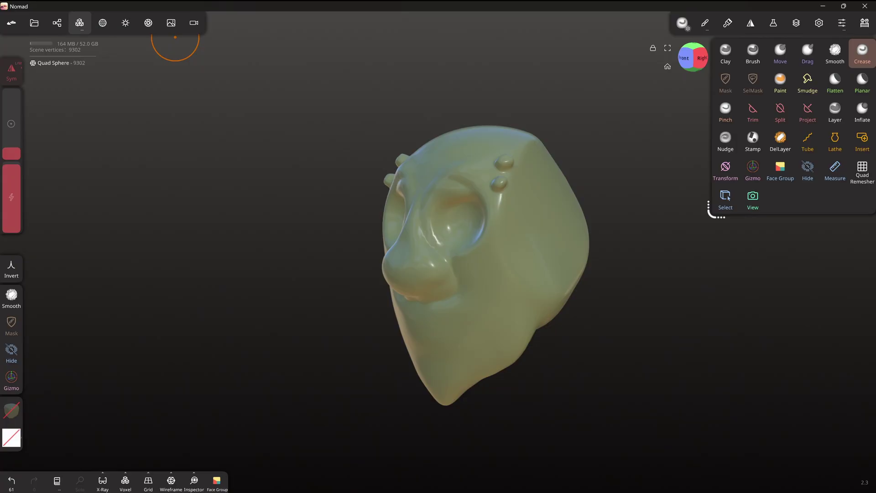
pyautogui.click(57, 23)
pyautogui.click(80, 23)
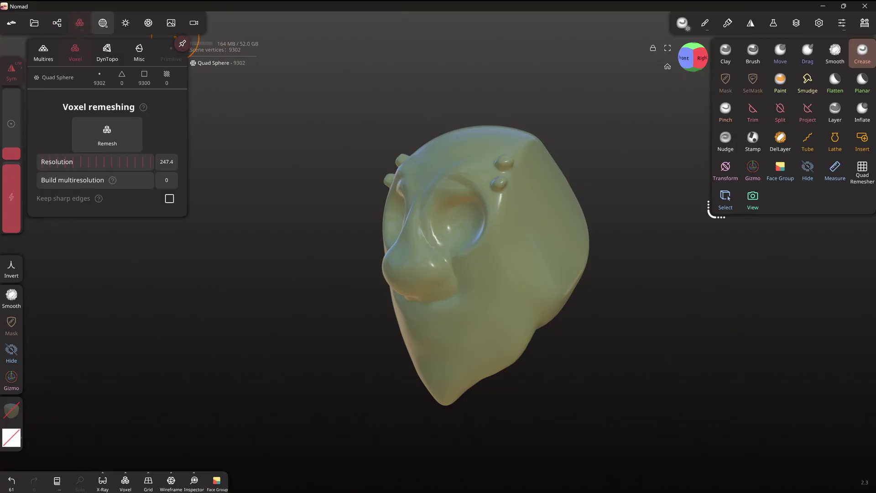
pyautogui.click(103, 23)
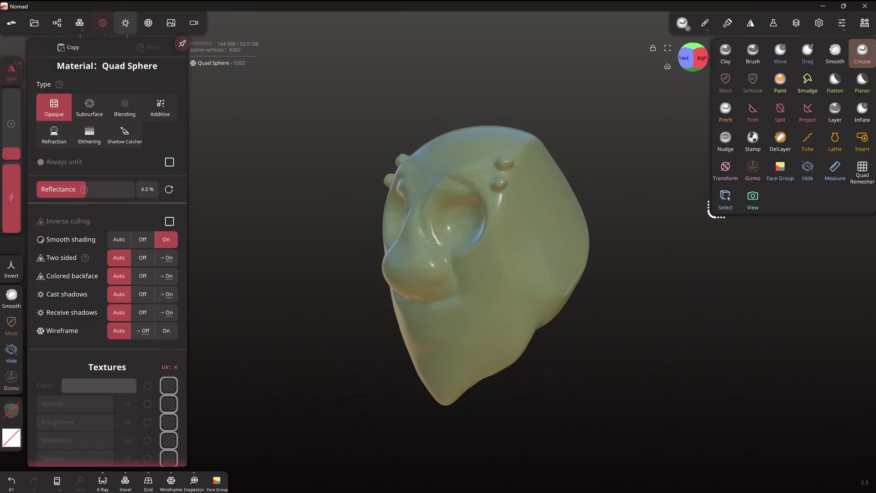
# - Add a directional light, move it away from the head into empty space and adjust its direction
pyautogui.click(126, 23)
pyautogui.click(116, 183)
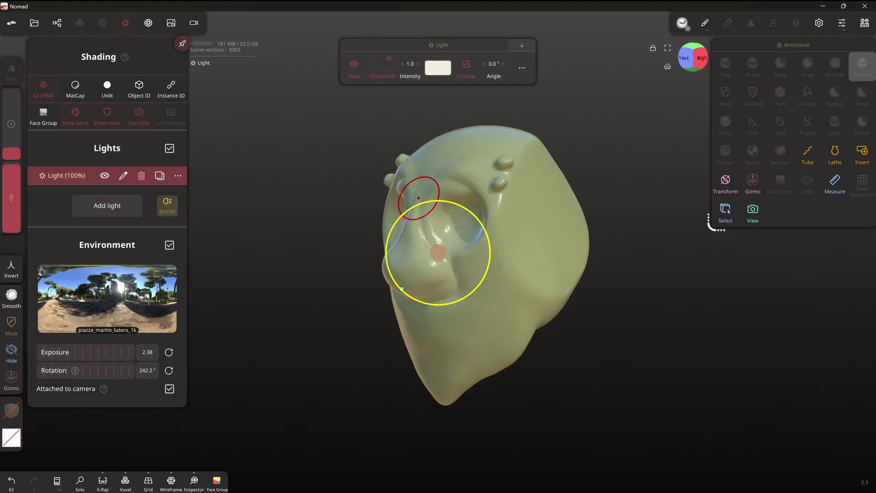
pyautogui.moveTo(438, 252); pyautogui.dragTo(376, 228)
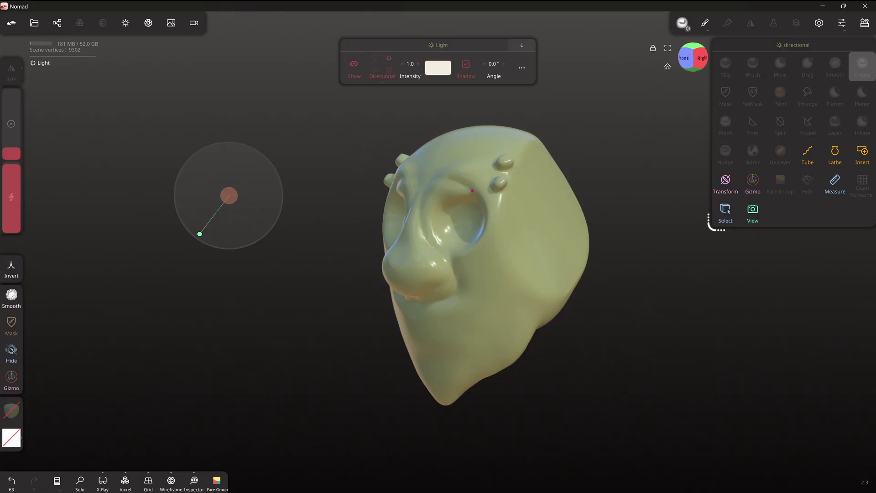
pyautogui.moveTo(301, 182); pyautogui.dragTo(333, 217)
pyautogui.moveTo(228, 275); pyautogui.dragTo(218, 284)
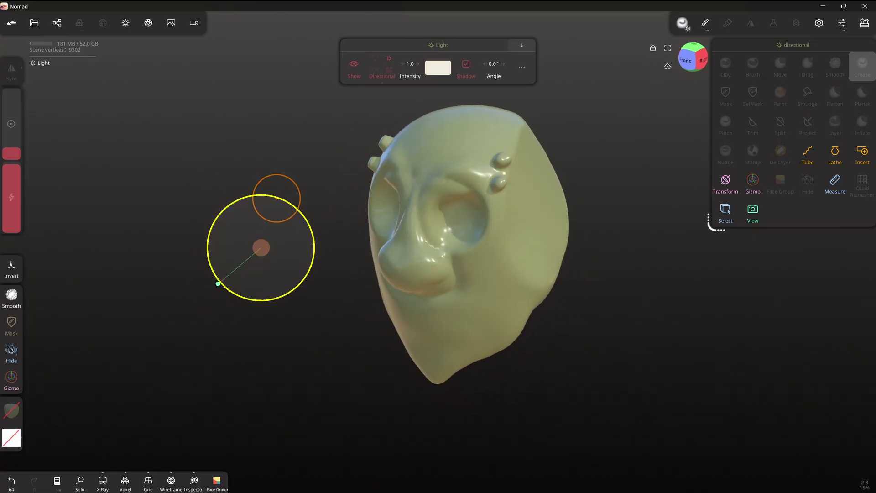
# - Change the light's type to point and move it below and to the other side of the head
pyautogui.click(381, 73)
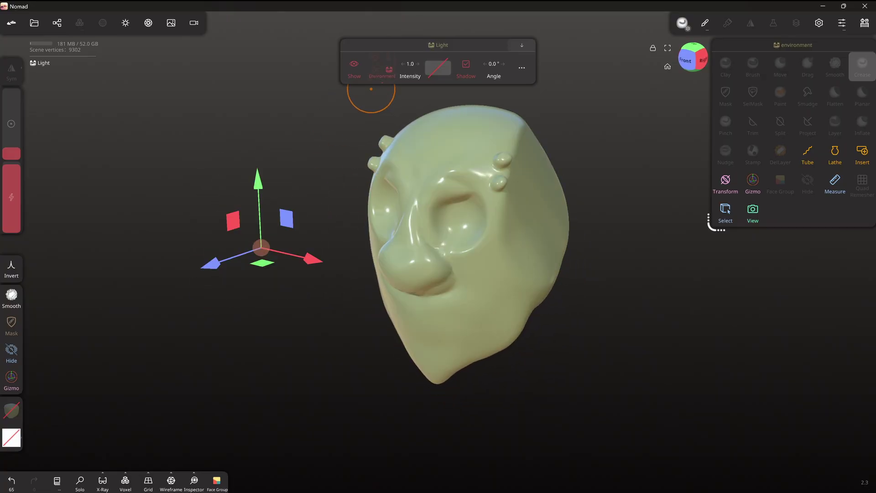
pyautogui.click(381, 70)
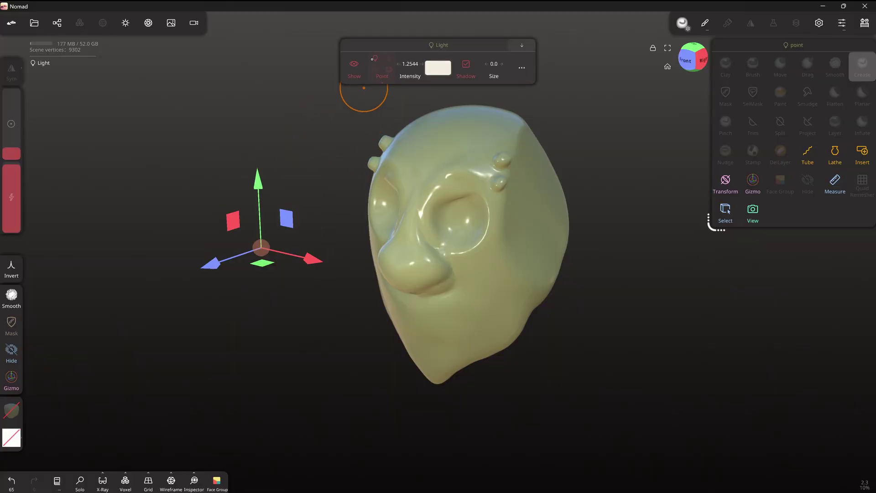
pyautogui.moveTo(313, 259)
pyautogui.mouseDown()
pyautogui.moveTo(457, 292)
pyautogui.moveTo(466, 274)
pyautogui.moveTo(370, 274)
pyautogui.moveTo(347, 233)
pyautogui.moveTo(361, 255)
pyautogui.mouseUp()
pyautogui.moveTo(466, 275); pyautogui.dragTo(584, 220, button='middle')
pyautogui.moveTo(240, 173); pyautogui.dragTo(275, 185)
pyautogui.moveTo(389, 287); pyautogui.dragTo(544, 360)
pyautogui.moveTo(642, 91); pyautogui.dragTo(602, 126)
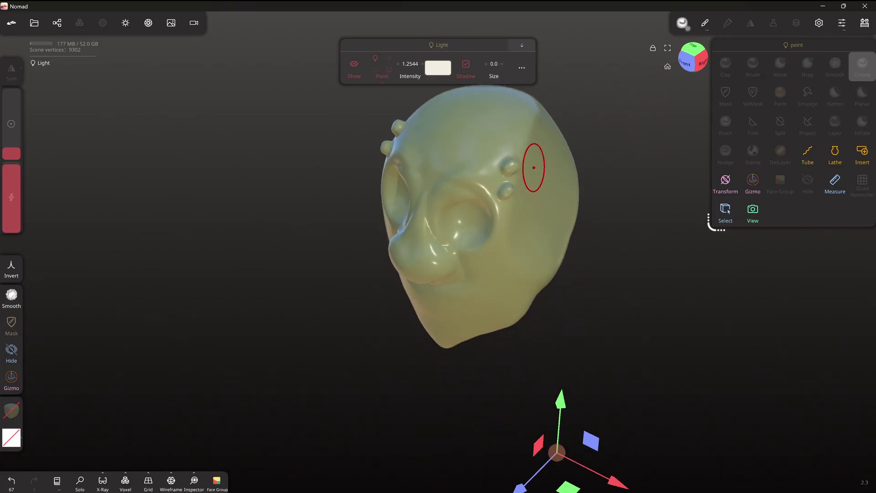
pyautogui.moveTo(615, 143); pyautogui.dragTo(505, 189, button='middle')
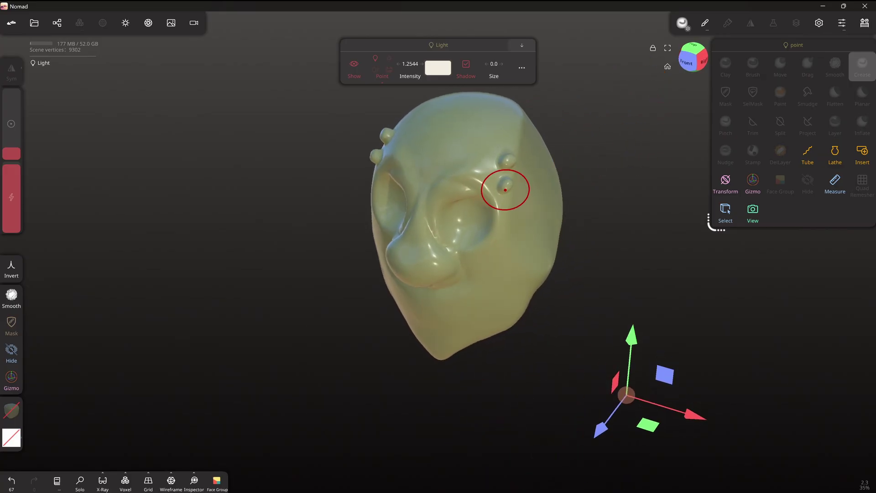
pyautogui.moveTo(596, 137); pyautogui.dragTo(607, 118)
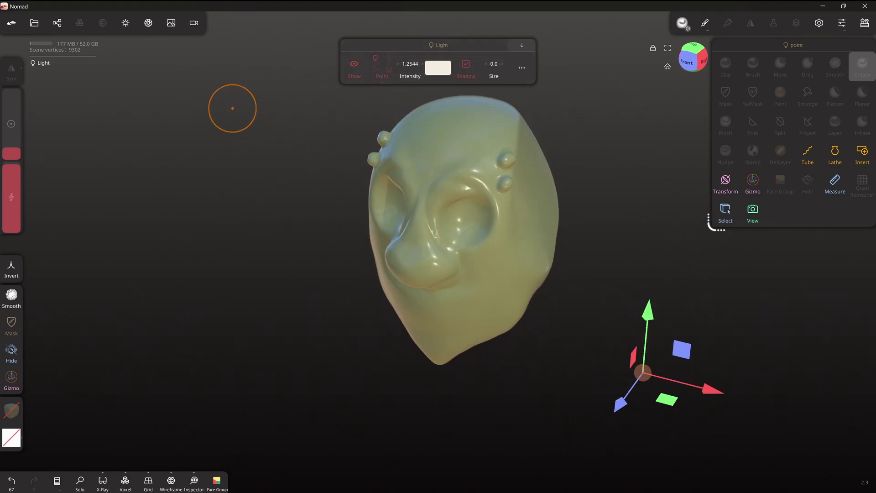
# - Switch the shading mode to MatCap and browse the available matcap images
pyautogui.click(125, 23)
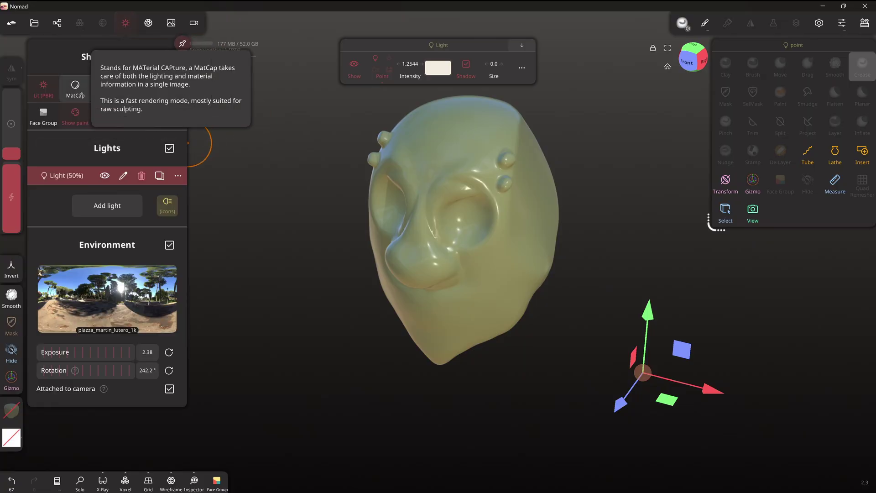
pyautogui.click(76, 89)
pyautogui.click(107, 187)
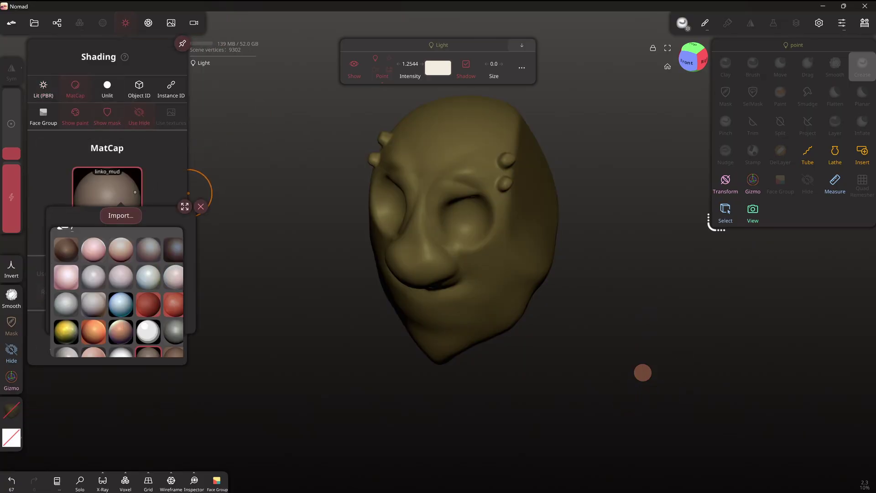
pyautogui.scroll(-2, 169, 344)
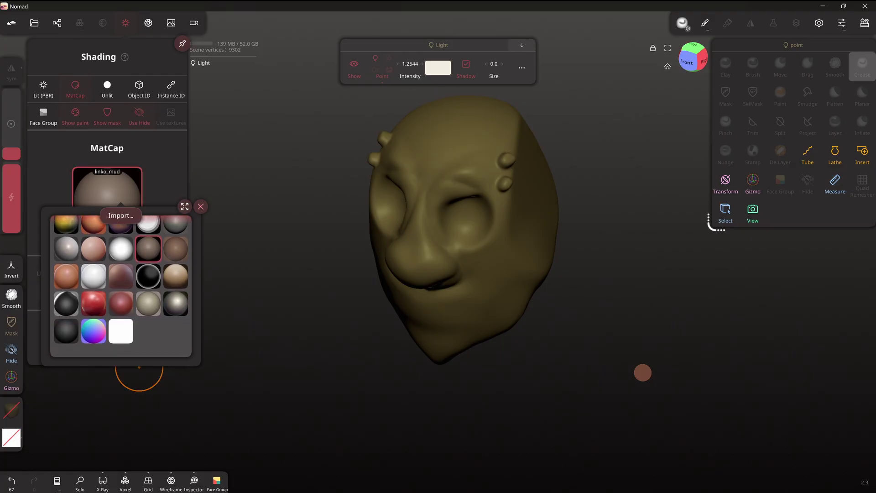
# - Try the RafalKrzanowski_mc25, legacy_matcap_skin, linko_mud, legacy_matcap_grey, zzNormal and knacki_toon matcaps on the head
pyautogui.click(122, 282)
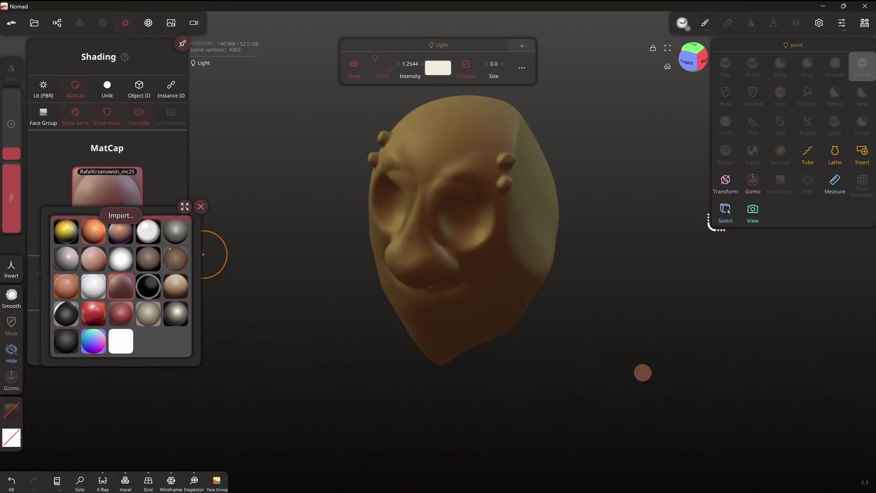
pyautogui.click(88, 255)
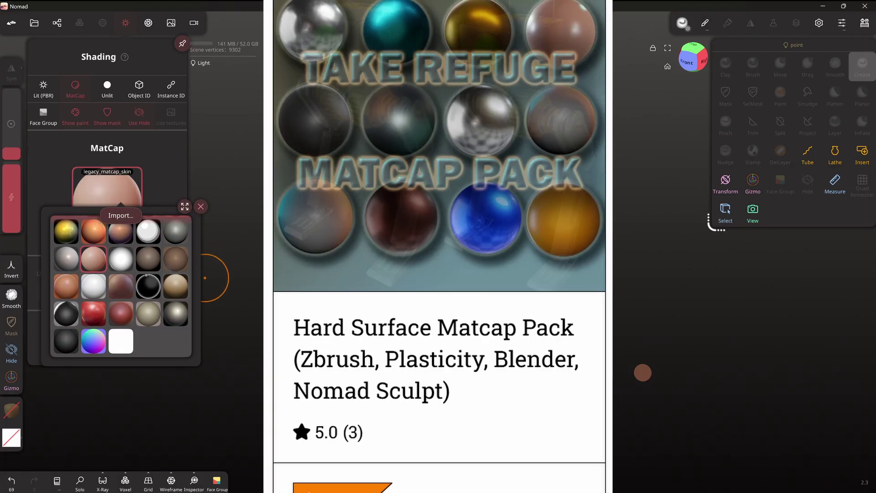
pyautogui.click(148, 259)
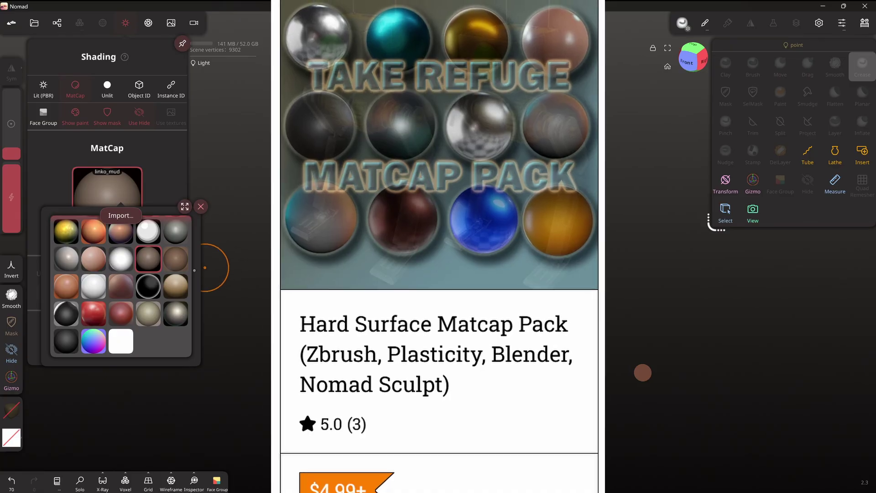
pyautogui.click(176, 232)
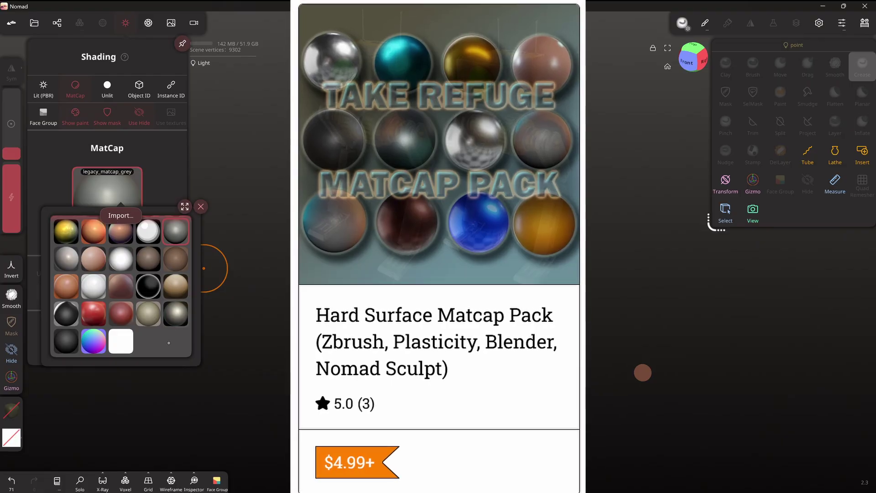
pyautogui.click(93, 341)
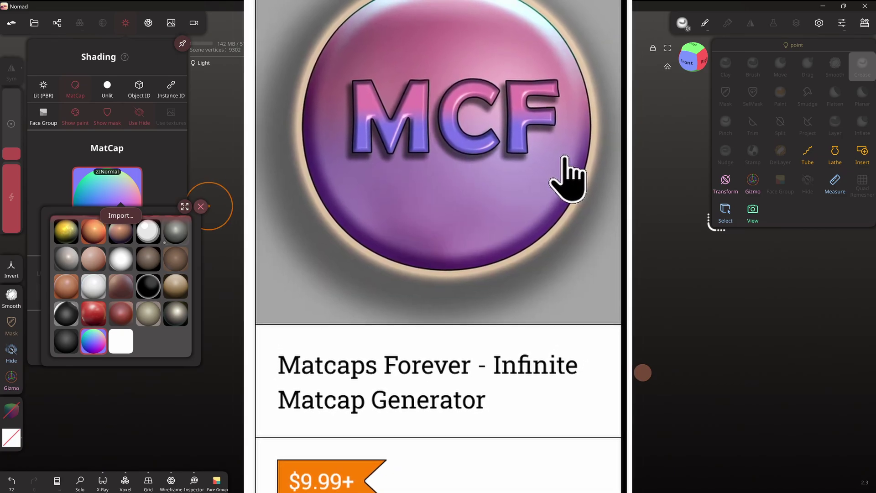
pyautogui.click(176, 231)
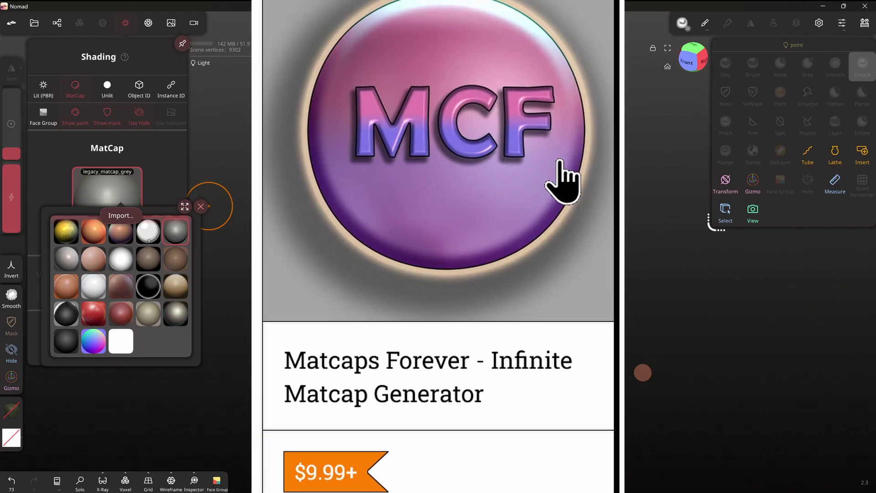
pyautogui.click(148, 231)
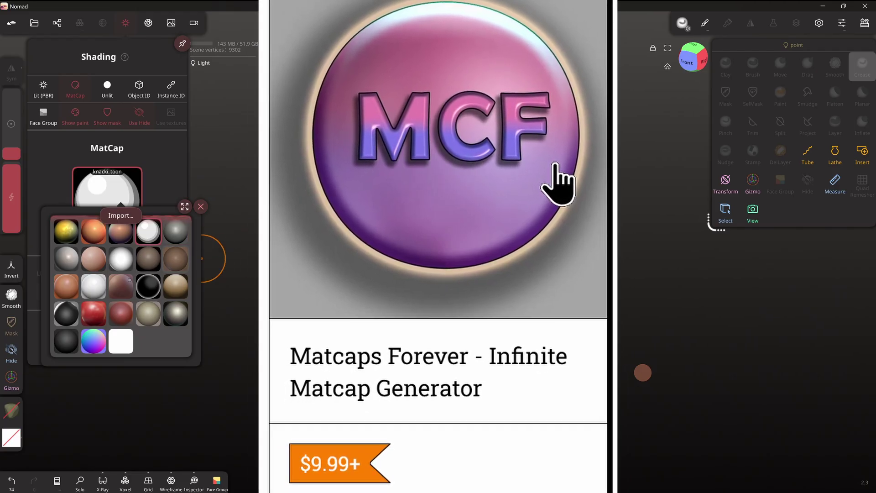
pyautogui.moveTo(154, 275); pyautogui.dragTo(154, 282)
# - Apply the legacy_matcap_skin matcap to the scene
pyautogui.click(94, 266)
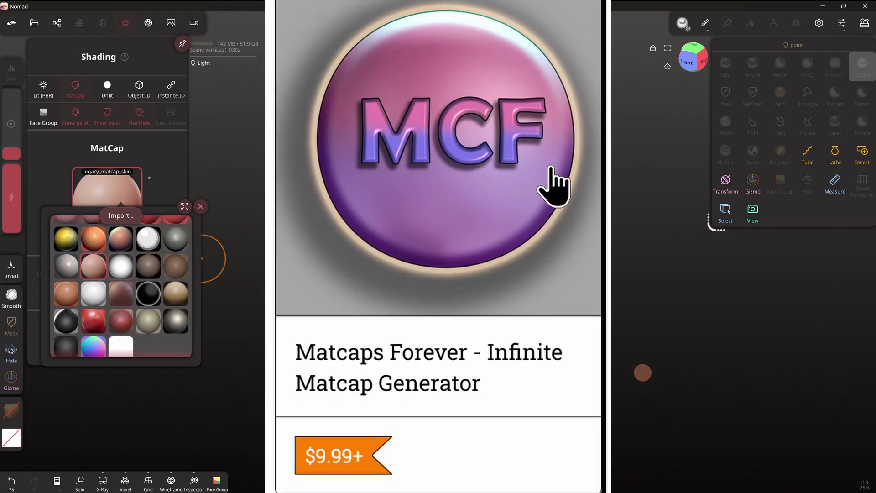
pyautogui.moveTo(245, 69); pyautogui.dragTo(283, 68)
pyautogui.moveTo(730, 360); pyautogui.dragTo(659, 356)
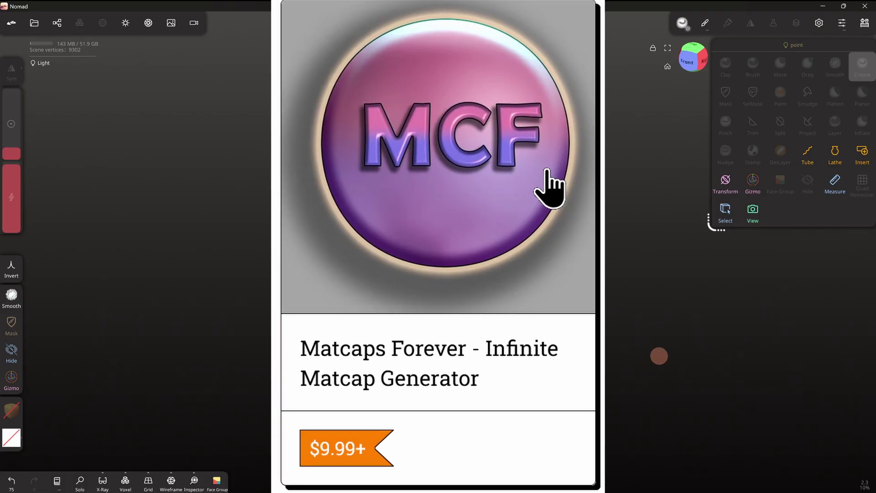
# - Select the head mesh and build up raised folds on both cheeks with the Brush tool
pyautogui.click(548, 319)
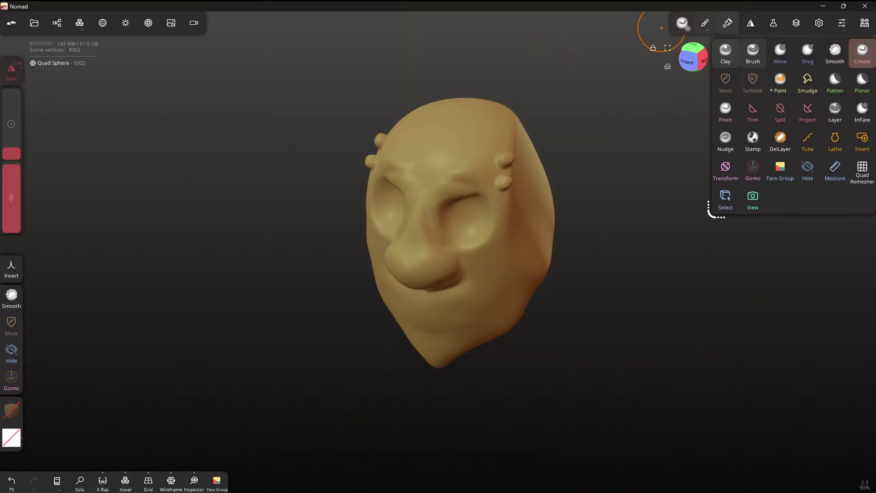
pyautogui.click(753, 52)
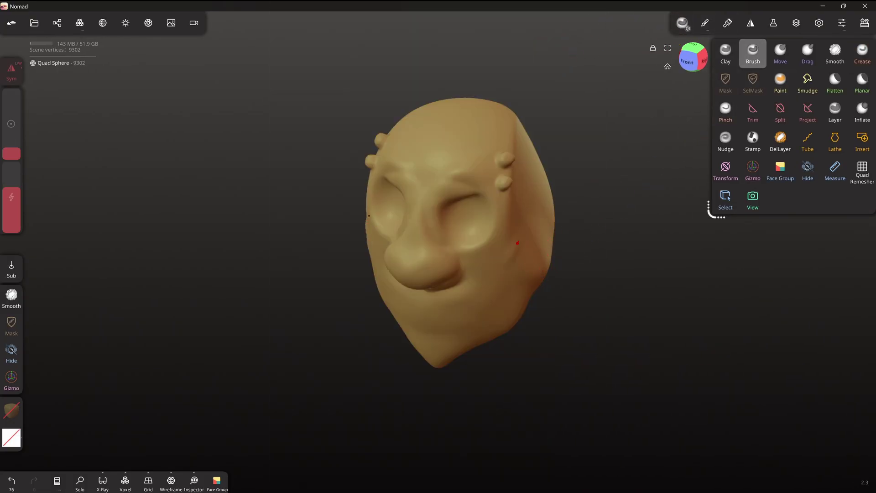
pyautogui.moveTo(517, 242); pyautogui.dragTo(509, 258)
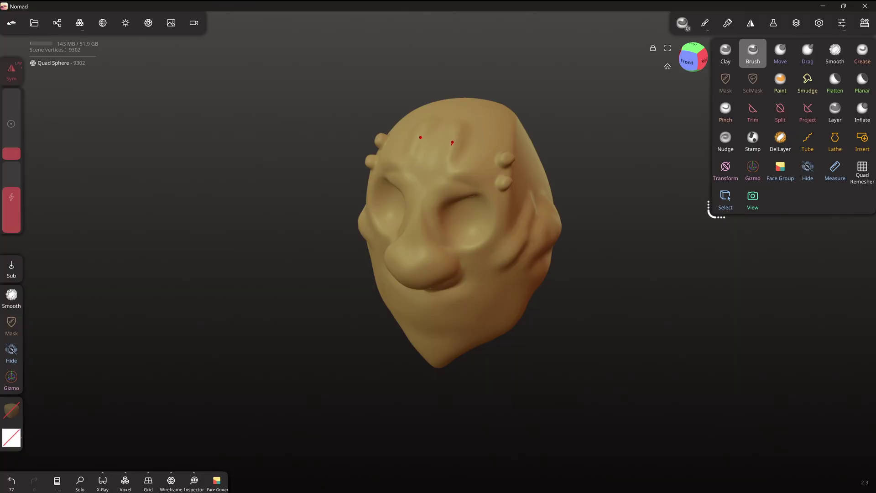
# - Build up two vertical ridges from the top of the forehead down to the brows and smooth the forehead
pyautogui.moveTo(452, 143); pyautogui.dragTo(444, 191)
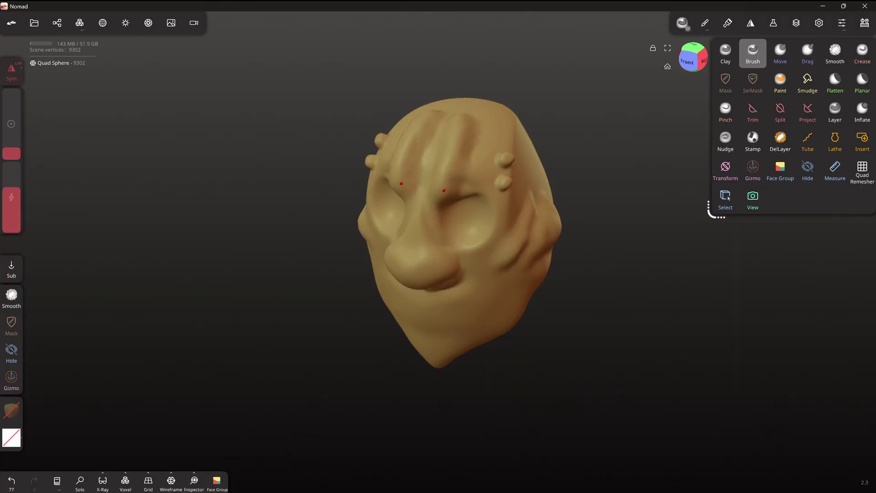
pyautogui.scroll(1, 472, 279)
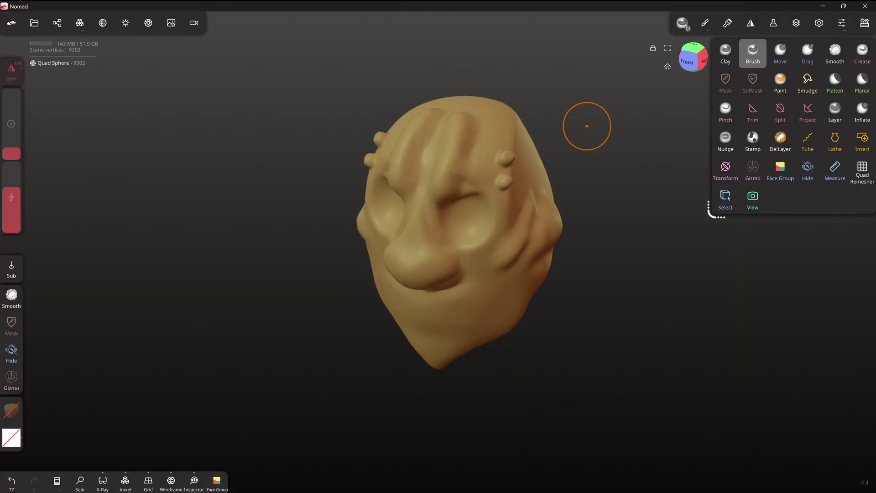
pyautogui.moveTo(587, 125); pyautogui.dragTo(609, 97)
pyautogui.keyDown('shift'); pyautogui.moveTo(474, 136); pyautogui.dragTo(462, 142); pyautogui.keyUp('shift')
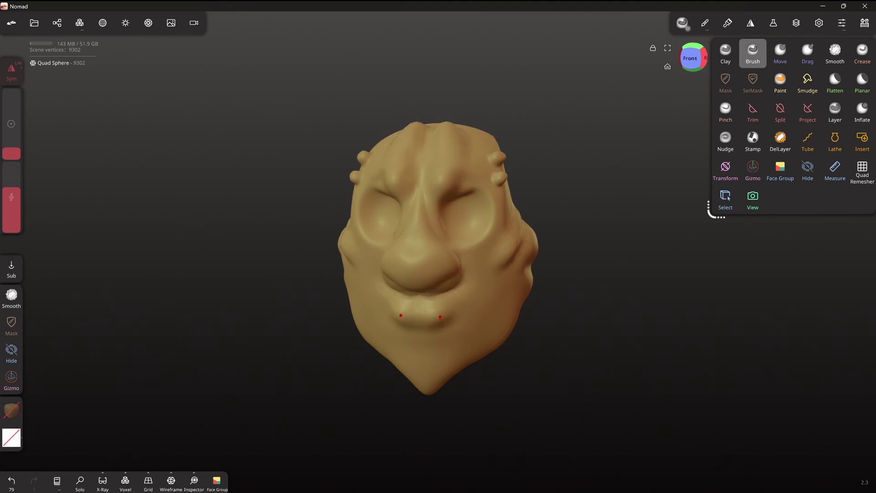
# - Undo the stroke under the nose, then build up ridges from there to both cheeks and a rounded lower lip
pyautogui.hotkey('ctrl', 'z')
pyautogui.moveTo(429, 313); pyautogui.dragTo(515, 288)
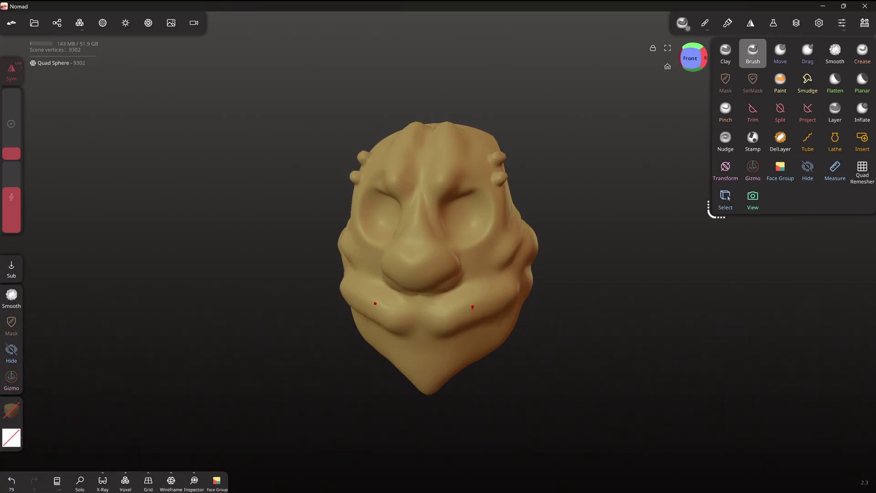
pyautogui.moveTo(439, 349); pyautogui.dragTo(433, 345)
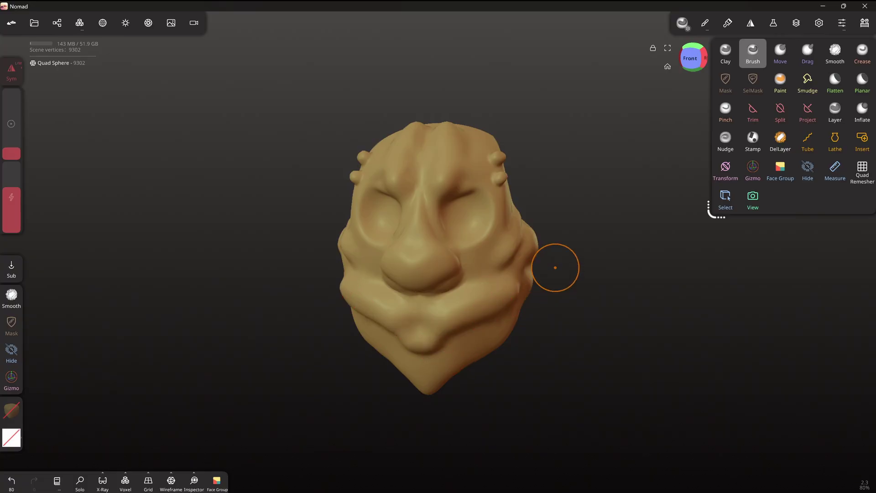
pyautogui.moveTo(555, 267)
pyautogui.mouseDown()
pyautogui.moveTo(589, 206)
pyautogui.moveTo(563, 182)
pyautogui.mouseUp()
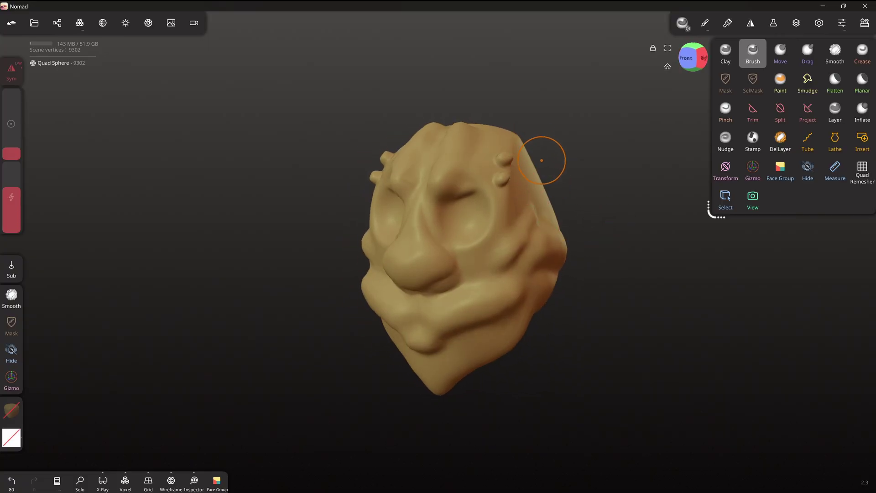